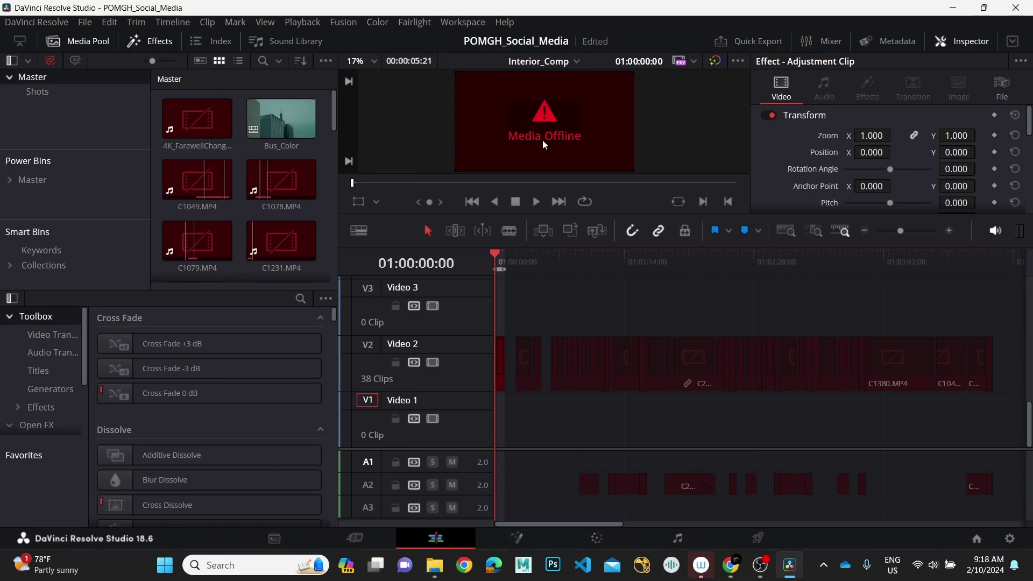
pyautogui.scroll(2, 564, 141)
pyautogui.scroll(-4, 565, 141)
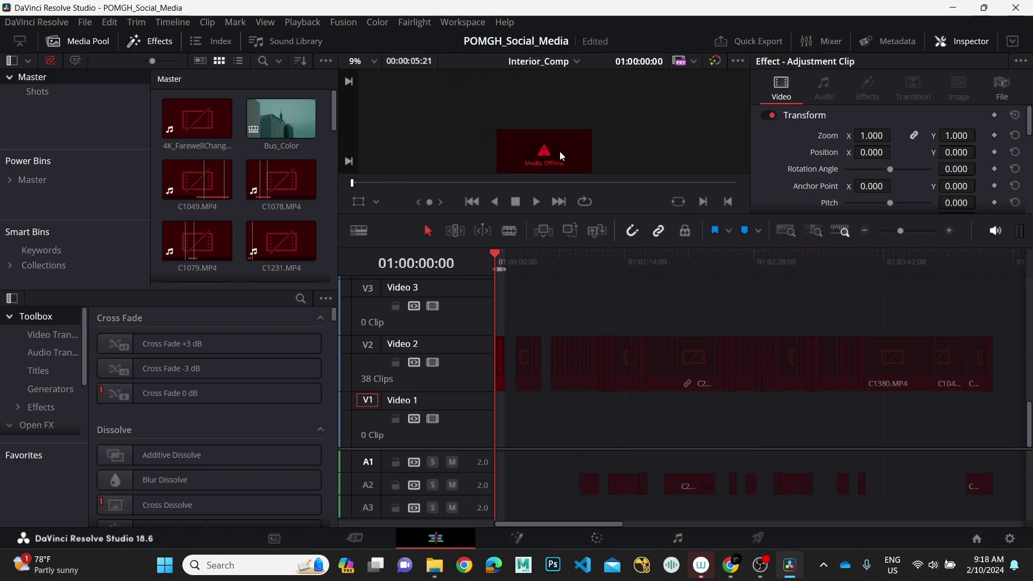
pyautogui.scroll(2, 575, 143)
pyautogui.scroll(2, 575, 142)
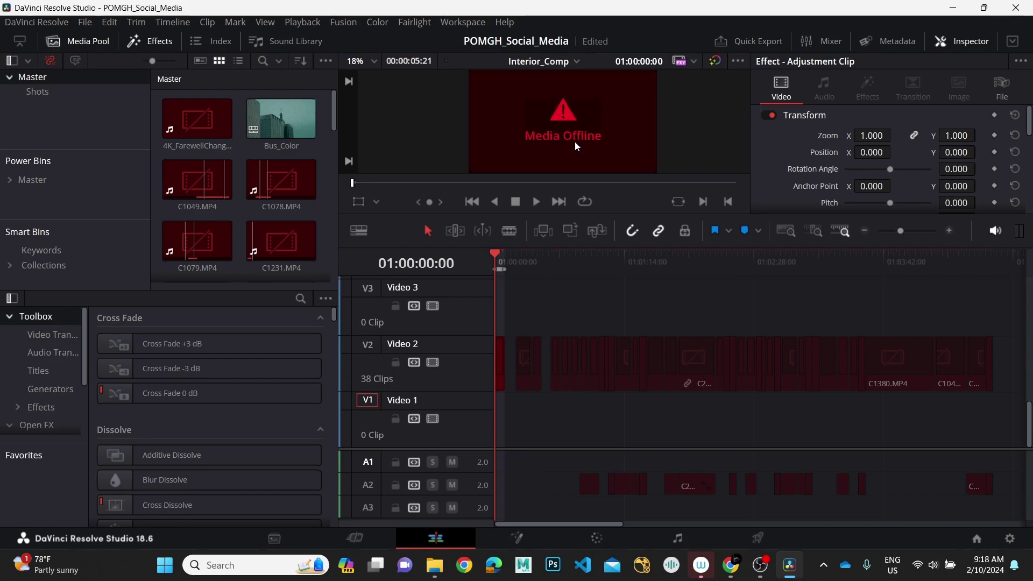
pyautogui.scroll(1, 575, 142)
pyautogui.scroll(1, 575, 141)
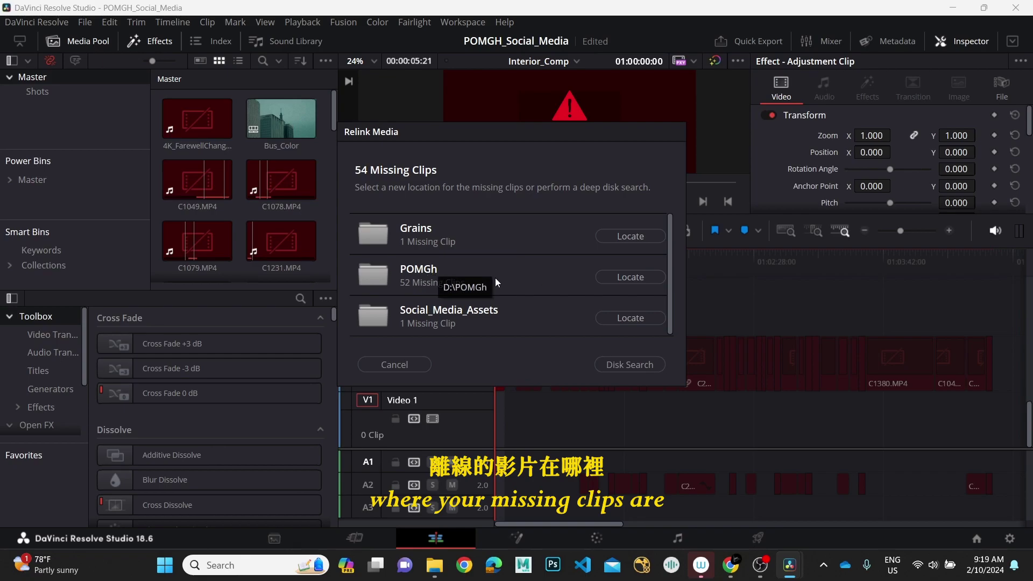
# Select WD_BLACK (E:) > POMGh as the source folder and search for the missing clips.
pyautogui.click(630, 277)
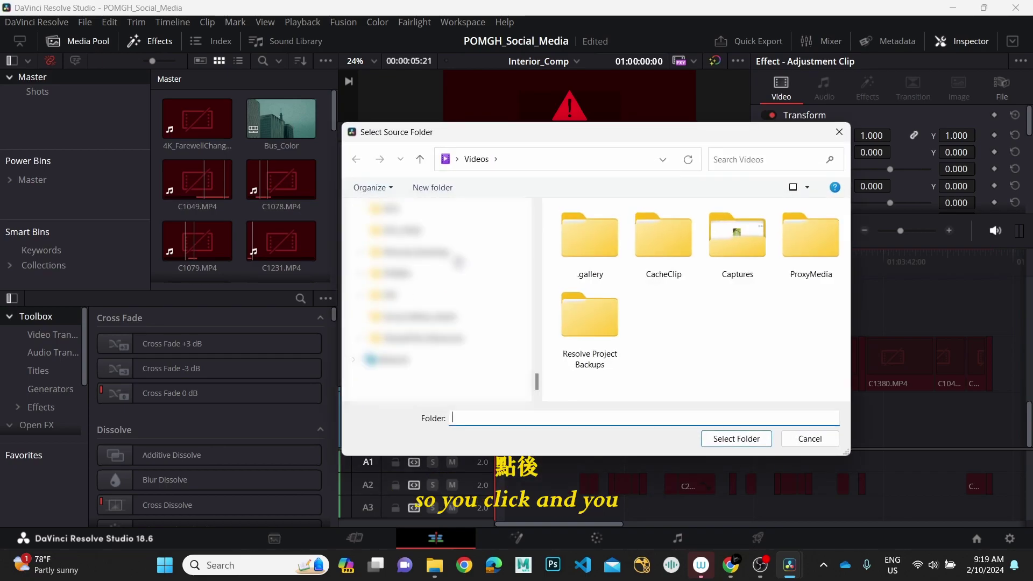
pyautogui.scroll(3, 452, 267)
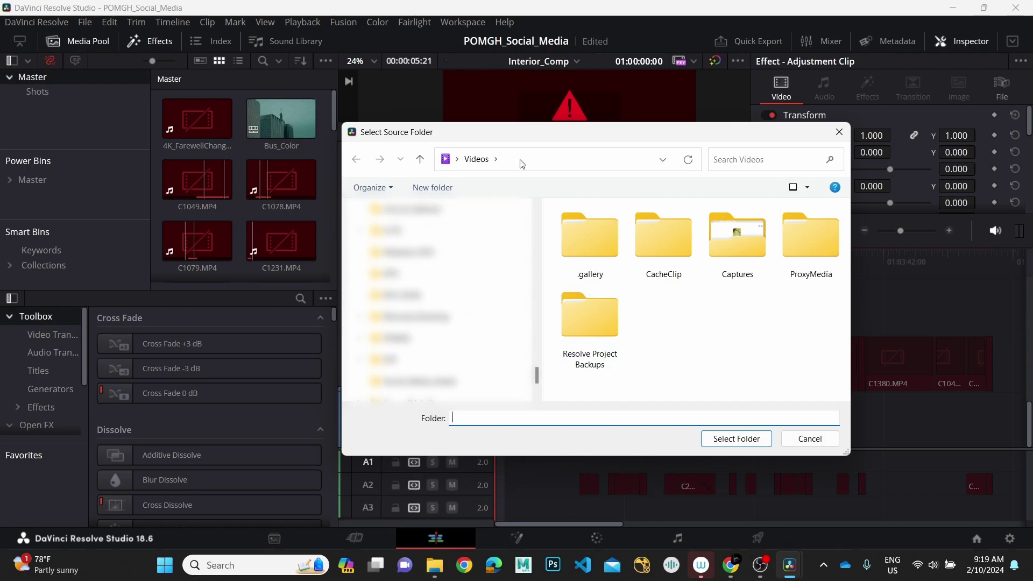
pyautogui.click(449, 339)
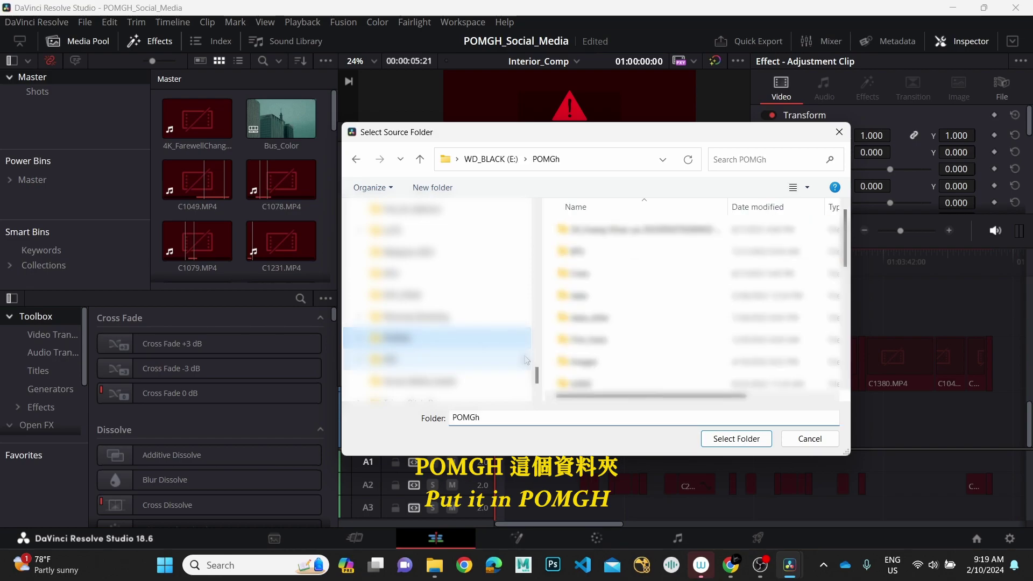
pyautogui.click(737, 438)
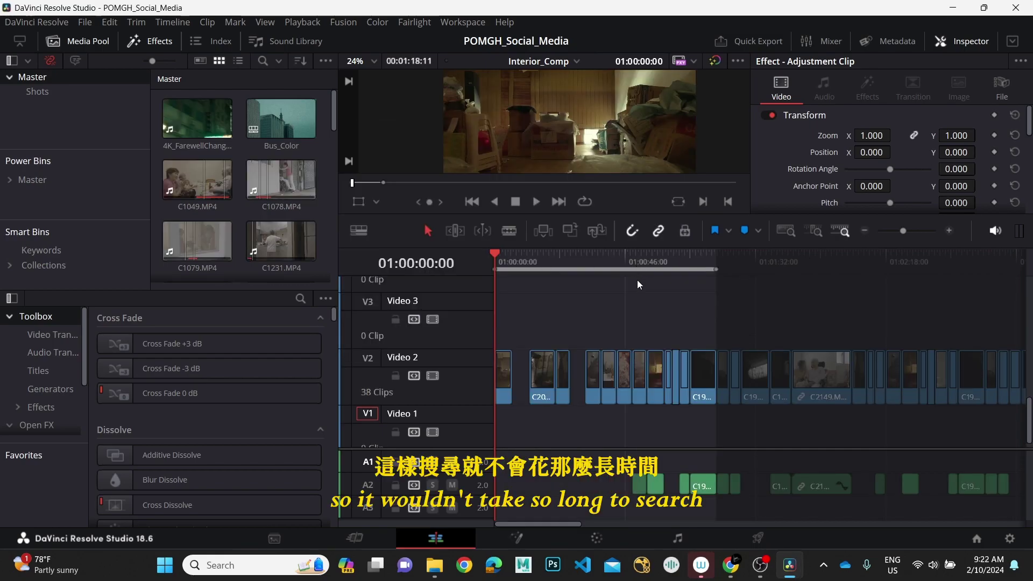
pyautogui.scroll(-1, 561, 133)
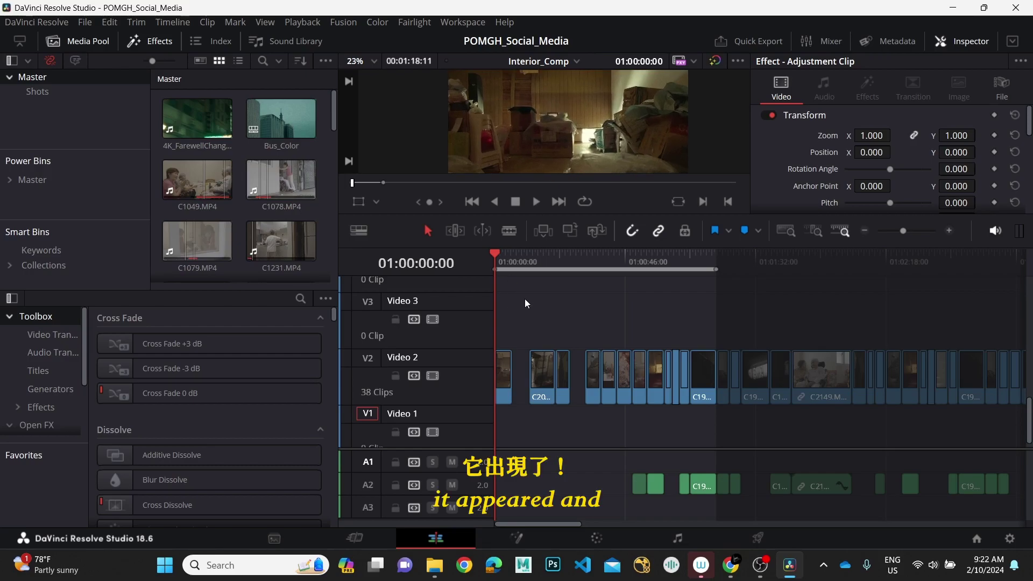
pyautogui.moveTo(529, 260)
pyautogui.mouseDown()
pyautogui.moveTo(742, 266)
pyautogui.moveTo(760, 299)
pyautogui.moveTo(660, 310)
pyautogui.moveTo(653, 335)
pyautogui.mouseUp()
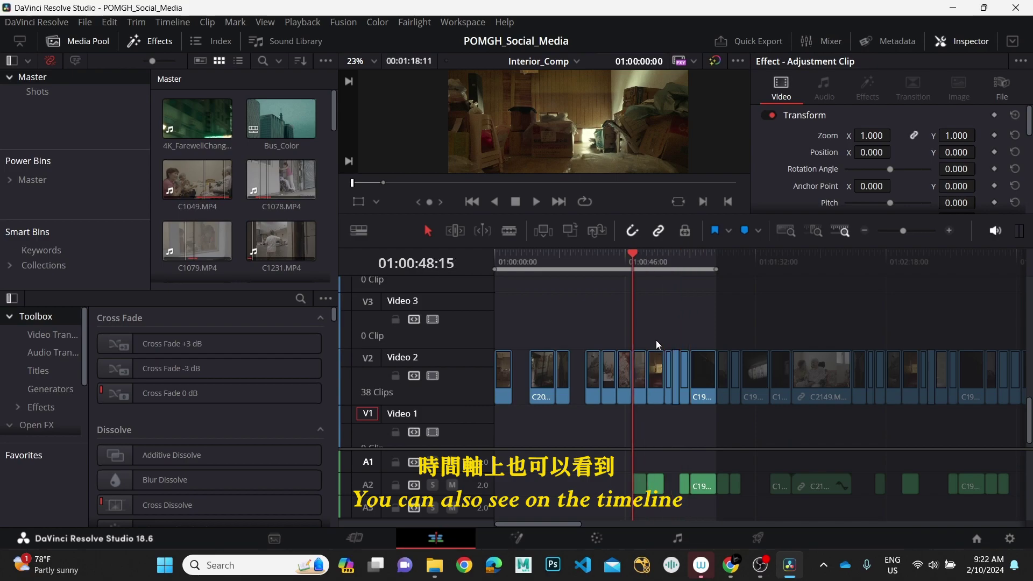
pyautogui.scroll(-3, 653, 334)
pyautogui.scroll(-3, 655, 339)
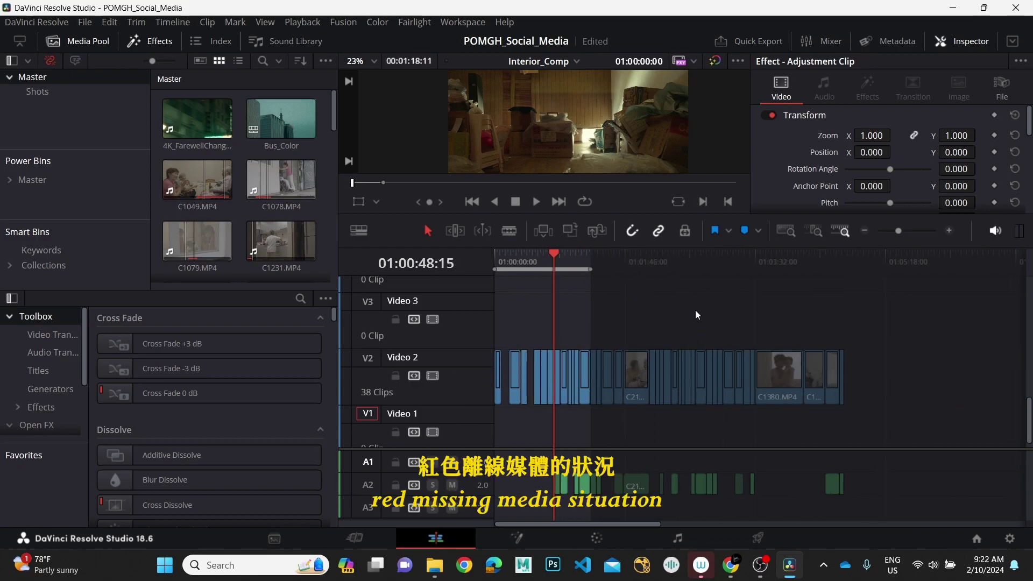
pyautogui.scroll(3, 804, 395)
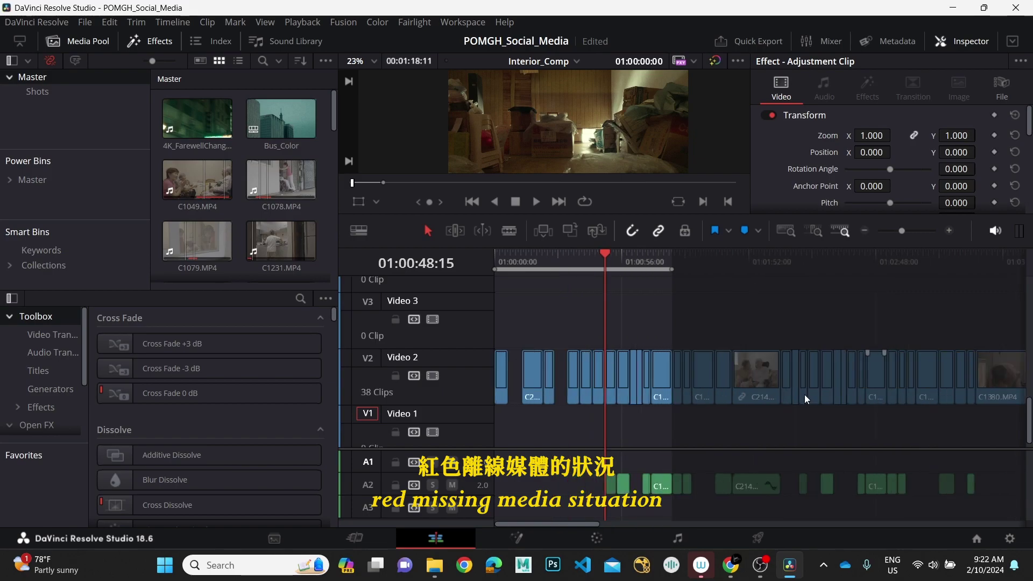
pyautogui.scroll(3, 805, 395)
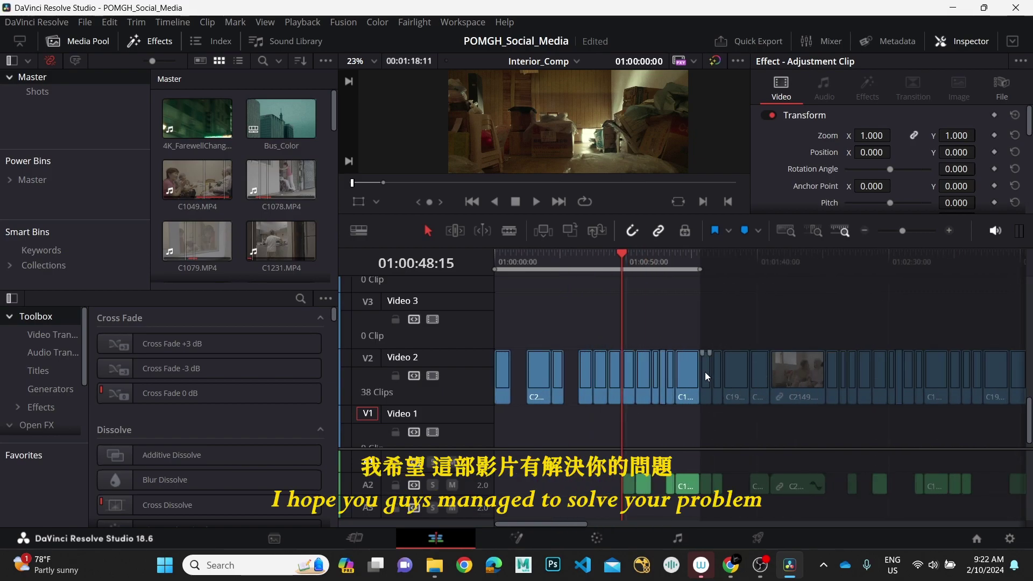